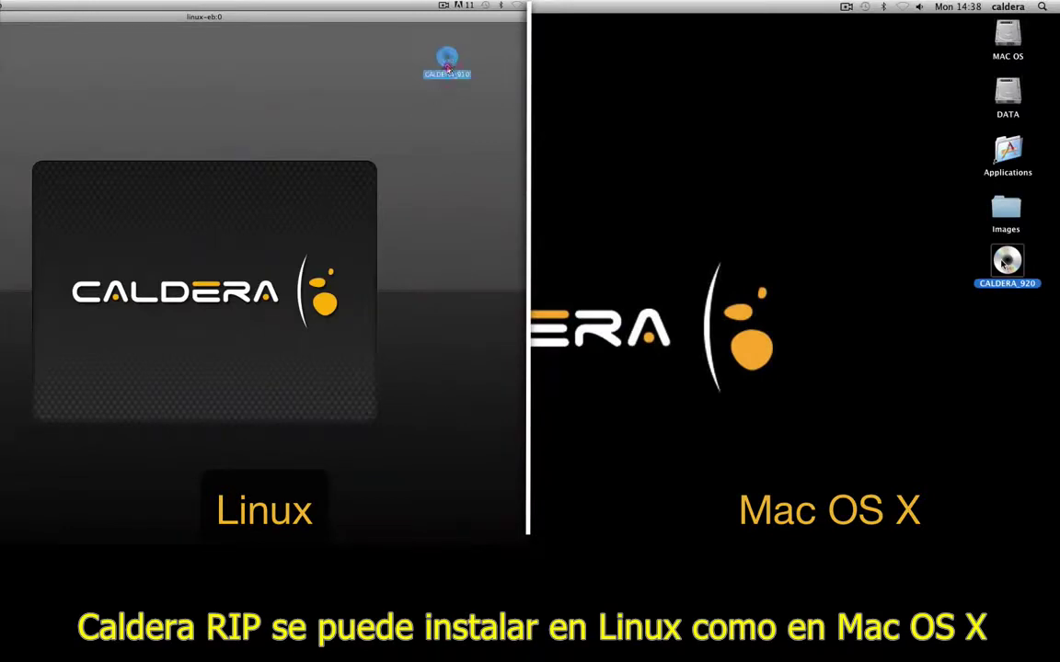
# Open the CALDERA disc and launch the Caldera Install application
pyautogui.doubleClick(447, 61)
pyautogui.doubleClick(1006, 262)
pyautogui.moveTo(214, 21); pyautogui.dragTo(393, 109)
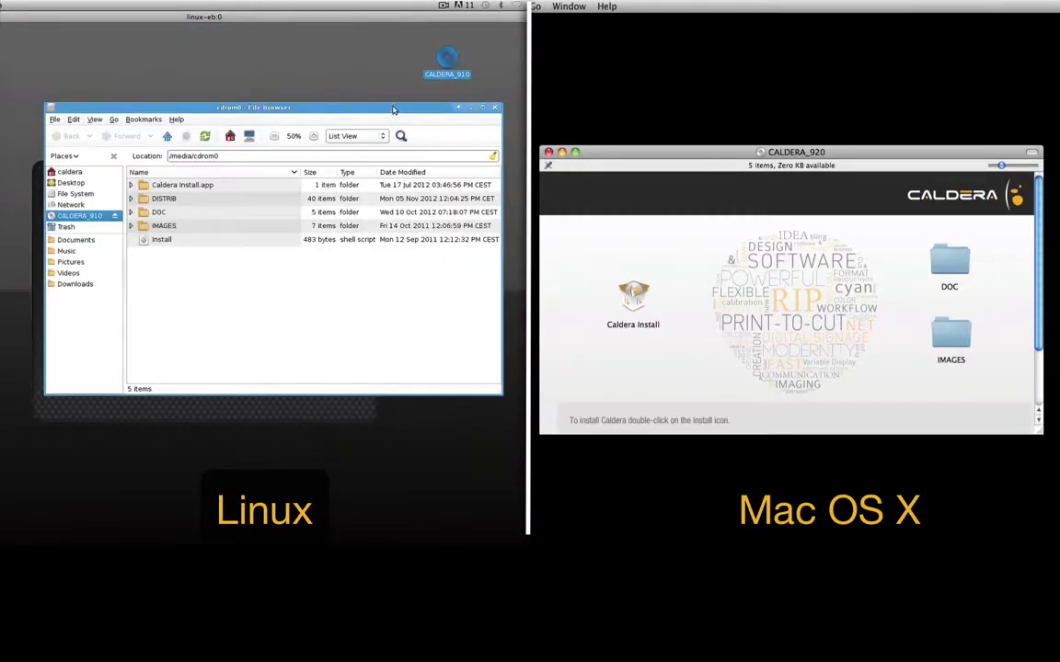
pyautogui.click(633, 294)
pyautogui.click(221, 239)
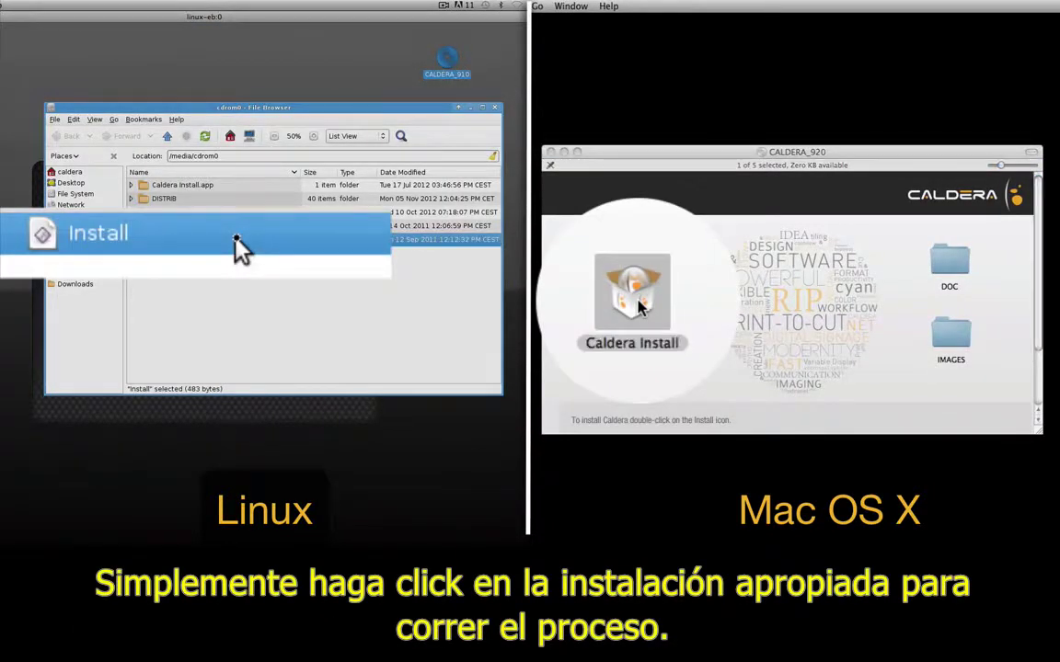
pyautogui.doubleClick(221, 239)
pyautogui.doubleClick(633, 294)
# Enter the admin password, choose English, and advance to the Installation Type page
pyautogui.write('c')
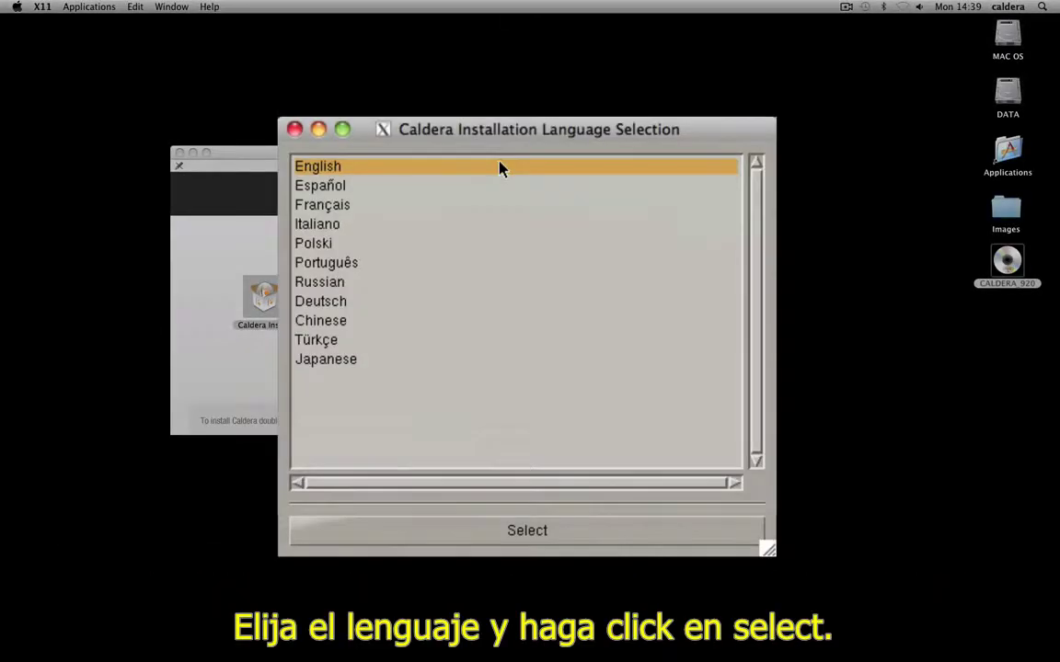
pyautogui.click(555, 543)
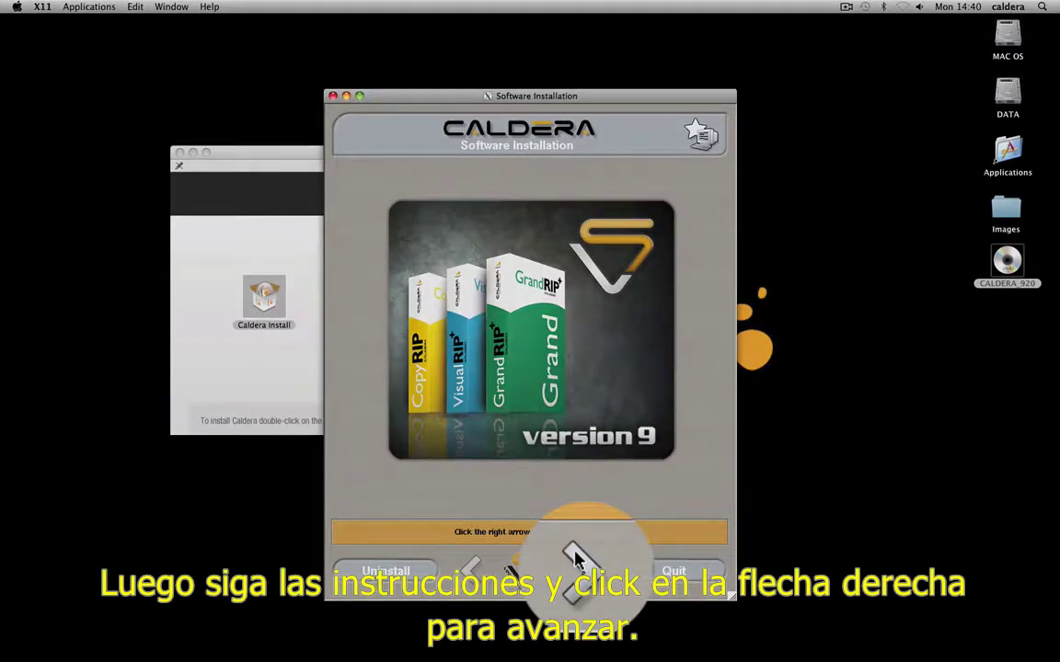
pyautogui.click(574, 553)
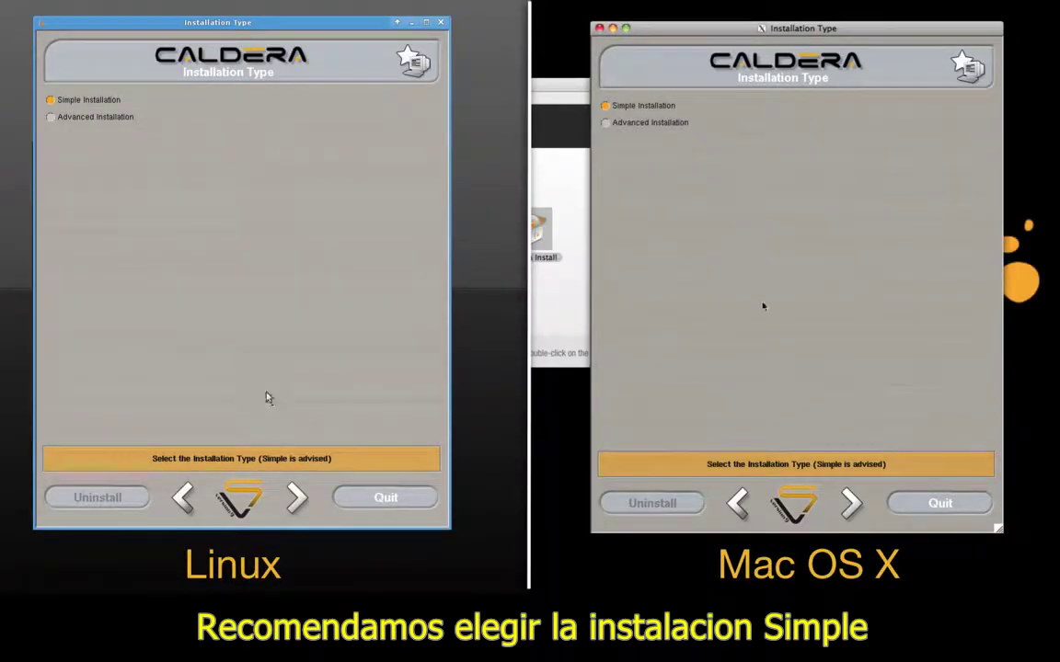
# Continue with Simple Installation, accept Production Installation with network services, and select GrandRIP+
pyautogui.click(295, 498)
pyautogui.click(839, 500)
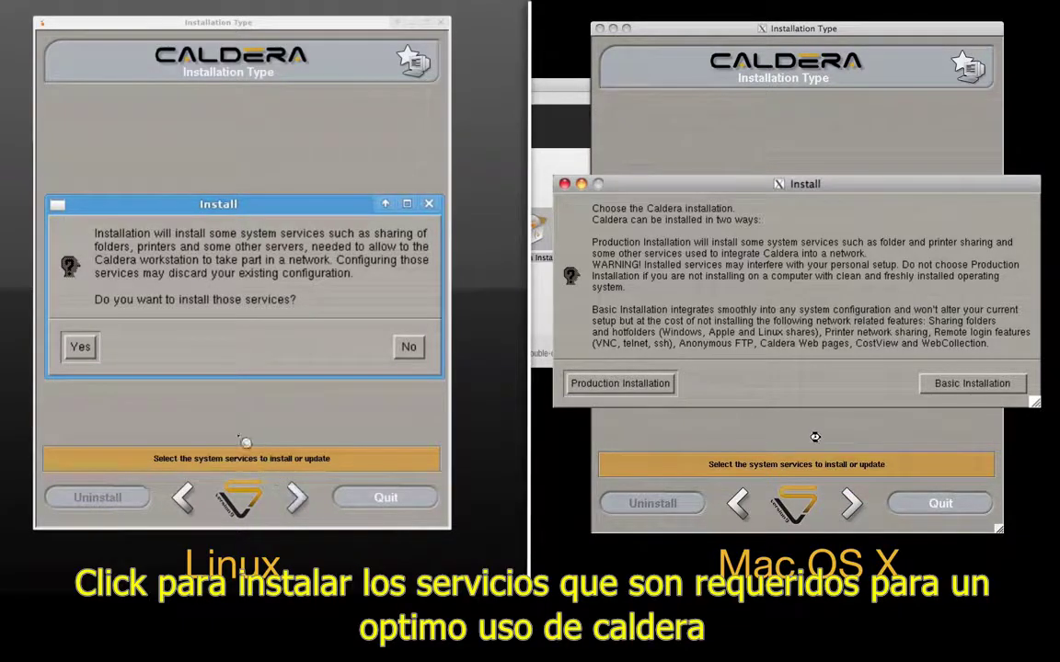
pyautogui.click(81, 347)
pyautogui.click(632, 390)
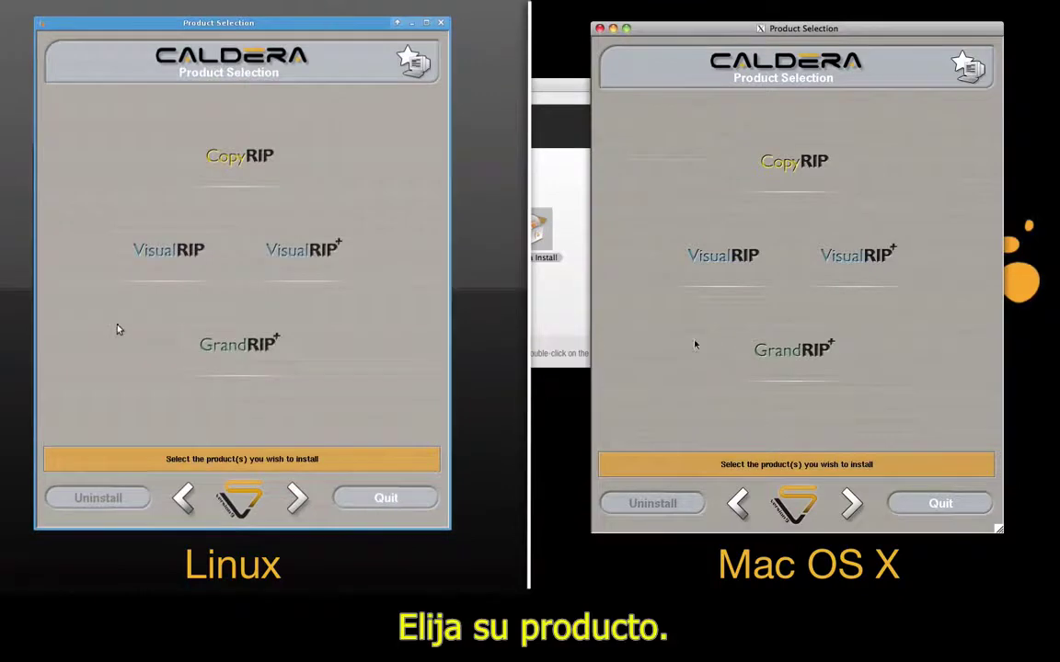
pyautogui.click(258, 366)
pyautogui.click(802, 369)
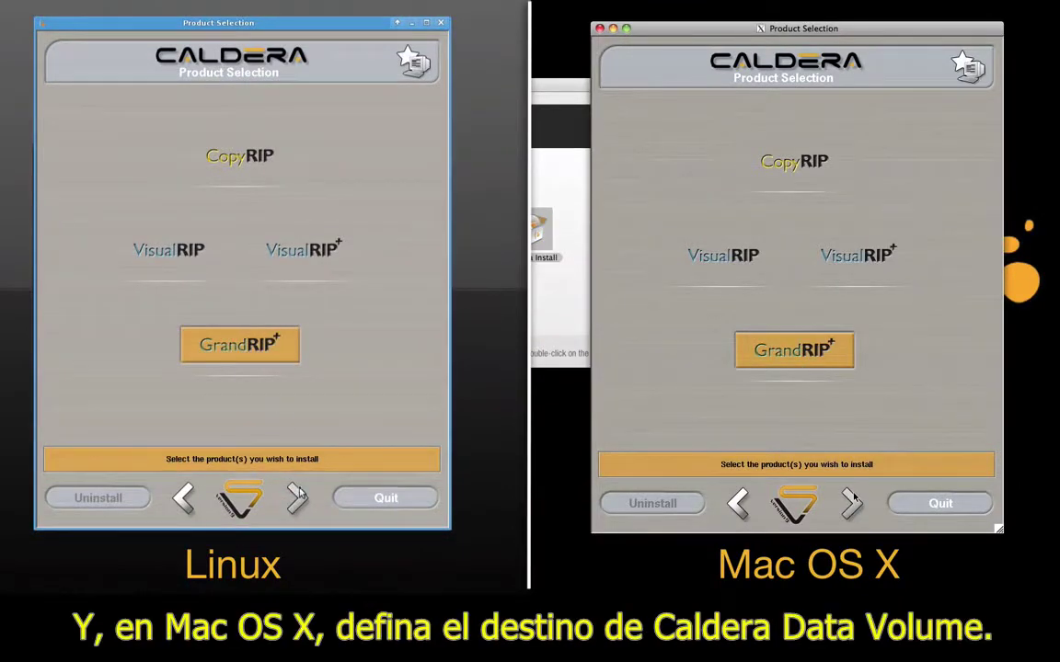
pyautogui.click(851, 502)
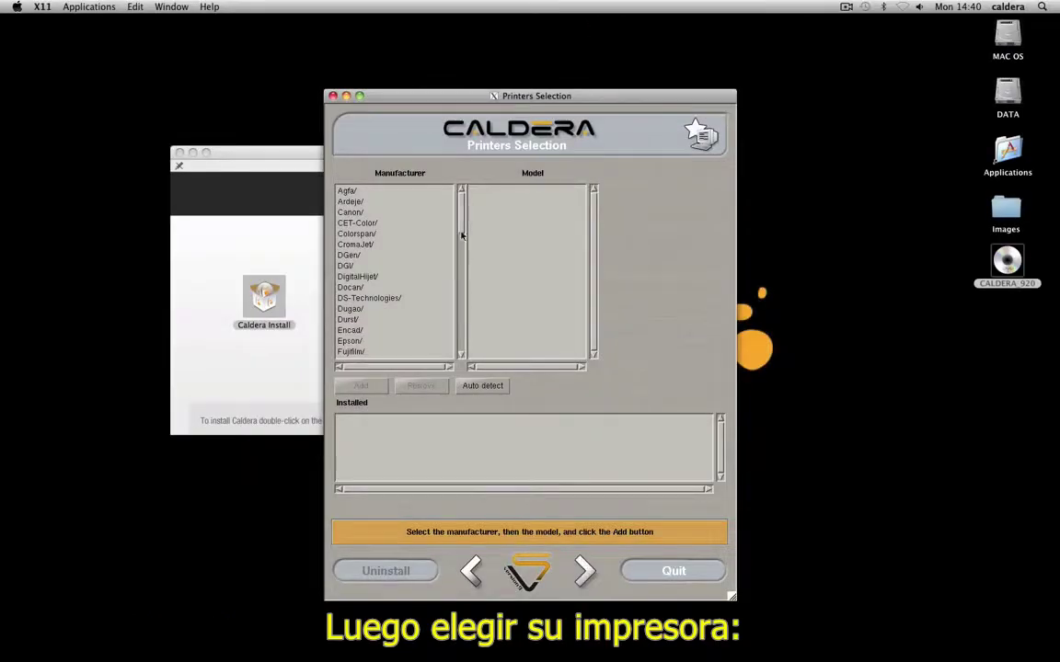
# Add the Hp HP-Scitex-LX600 printer, then auto-detect the Designjet-Z6200 and Designjet-Z5200
pyautogui.moveTo(462, 235); pyautogui.dragTo(460, 263)
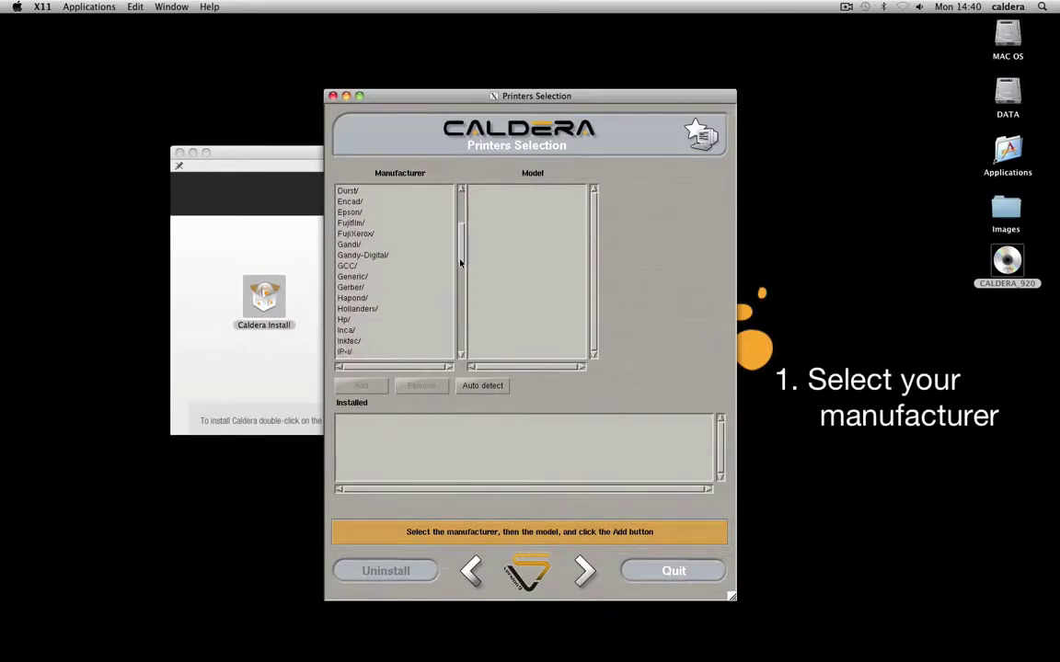
pyautogui.click(342, 320)
pyautogui.moveTo(593, 207); pyautogui.dragTo(591, 308)
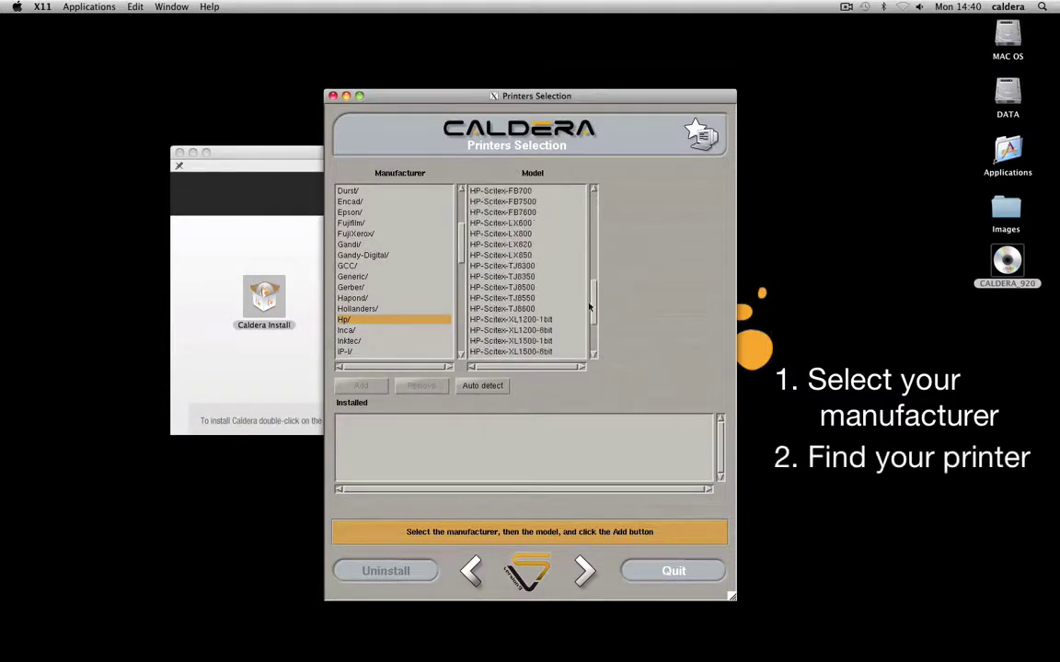
pyautogui.click(520, 224)
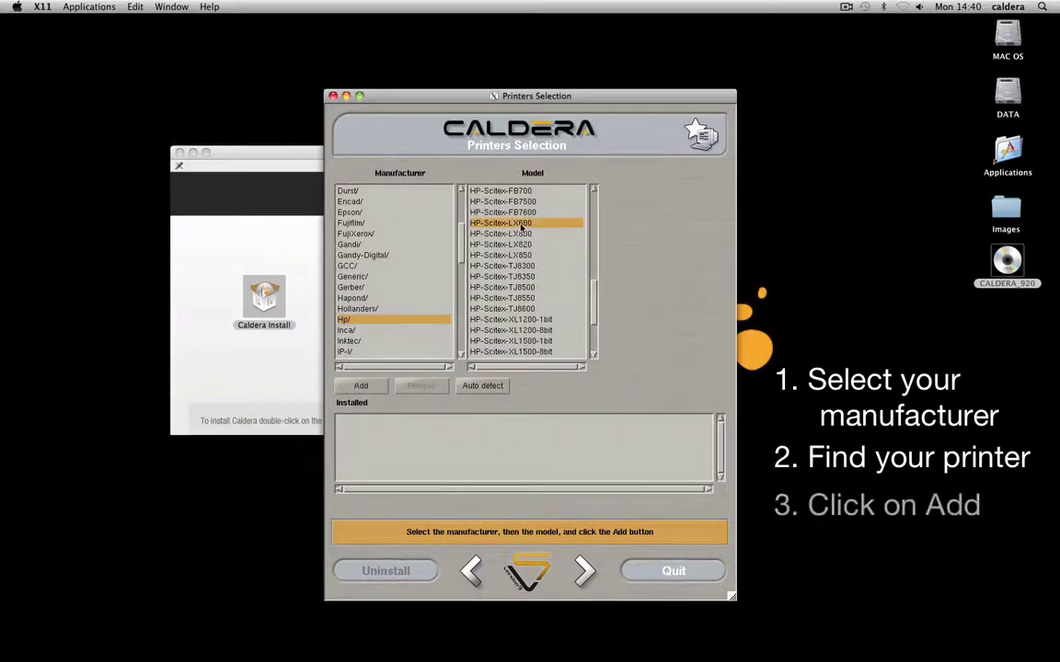
pyautogui.click(348, 387)
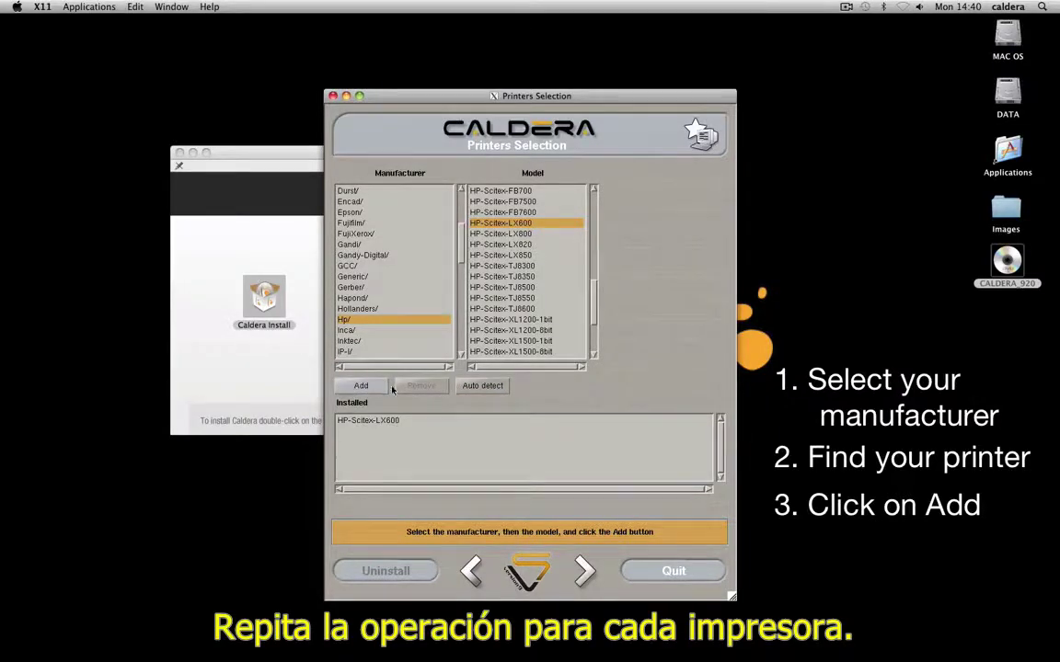
pyautogui.click(501, 394)
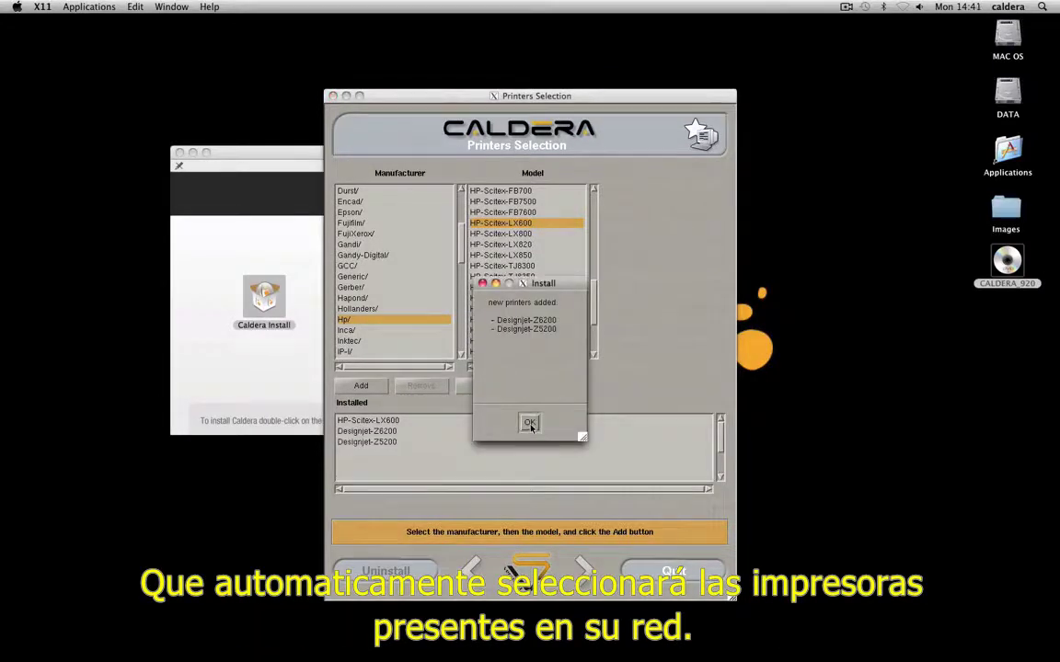
pyautogui.click(530, 424)
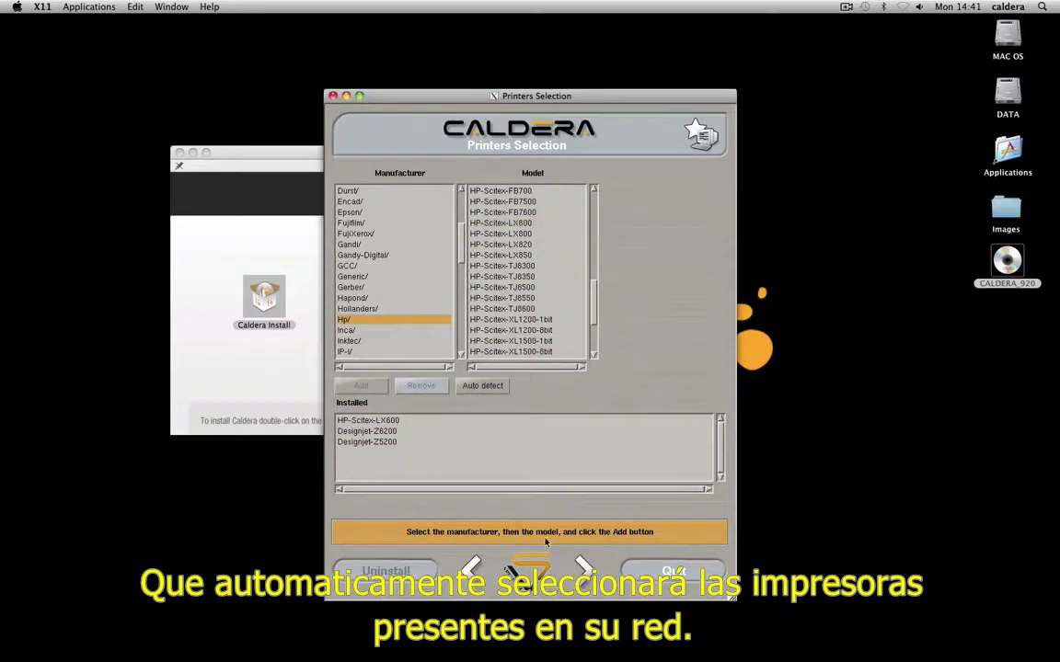
# Add the Generic Cut_File cutter and continue to the Installation Summary
pyautogui.scroll(-1, 395, 239)
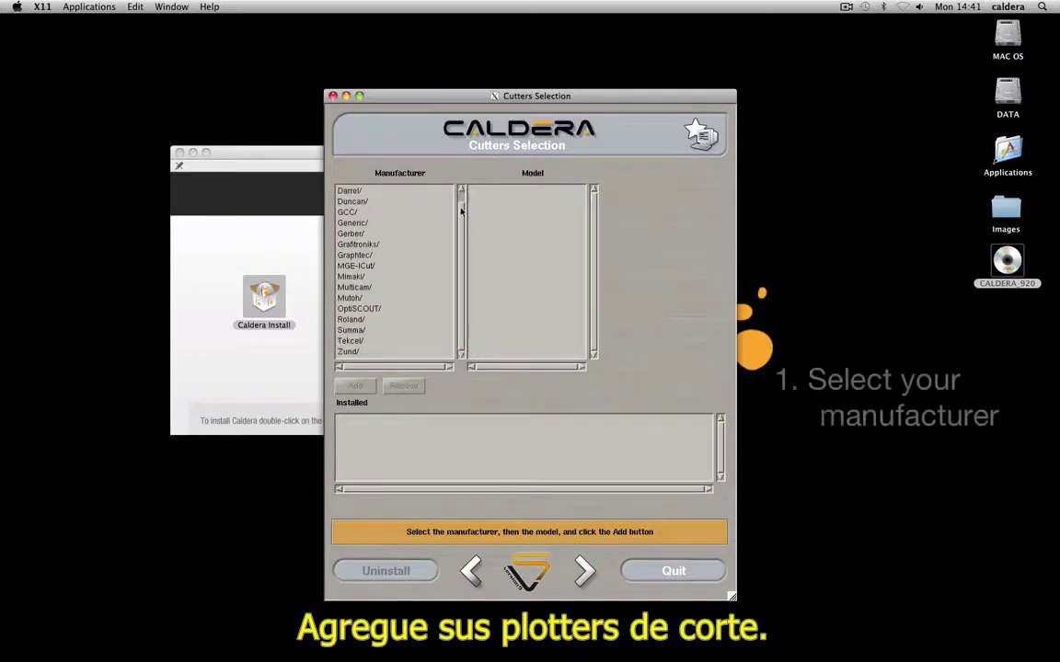
pyautogui.click(352, 224)
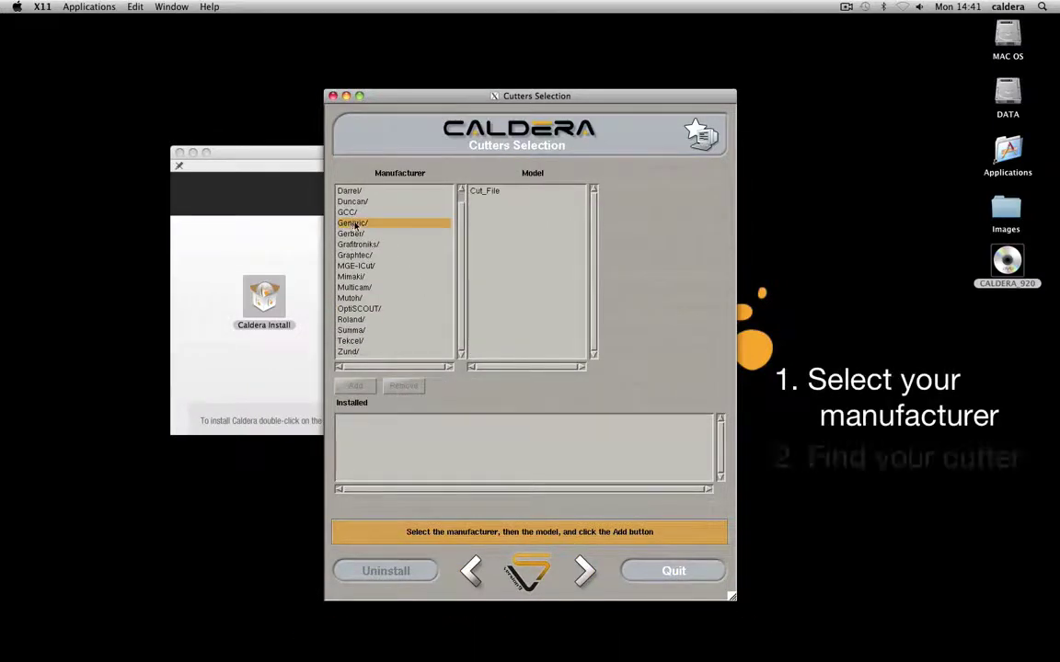
pyautogui.click(491, 197)
pyautogui.click(359, 386)
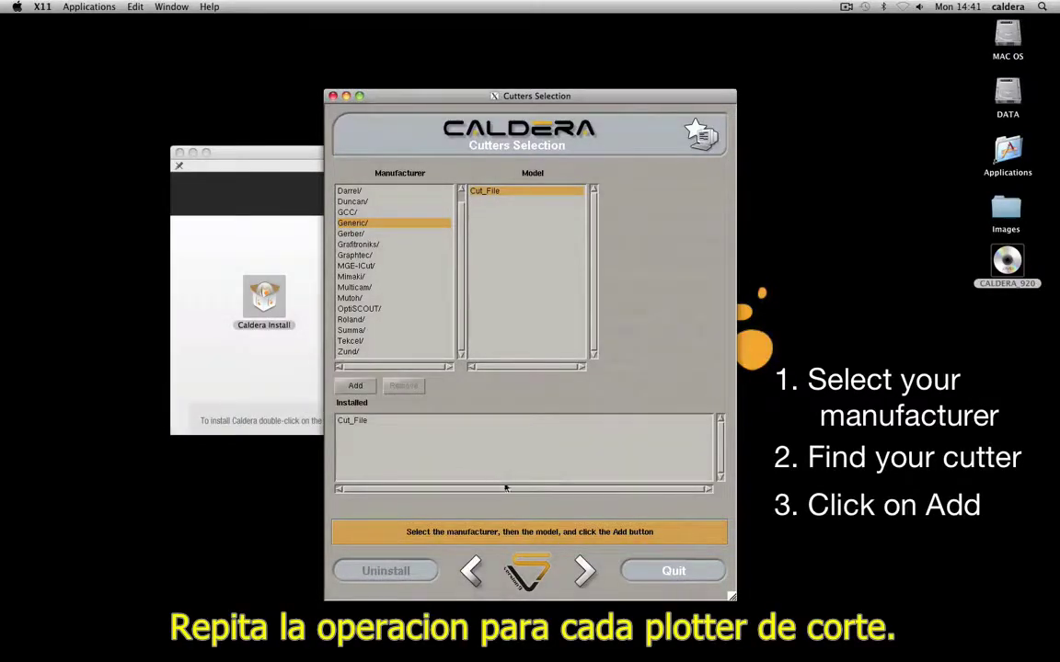
pyautogui.click(585, 571)
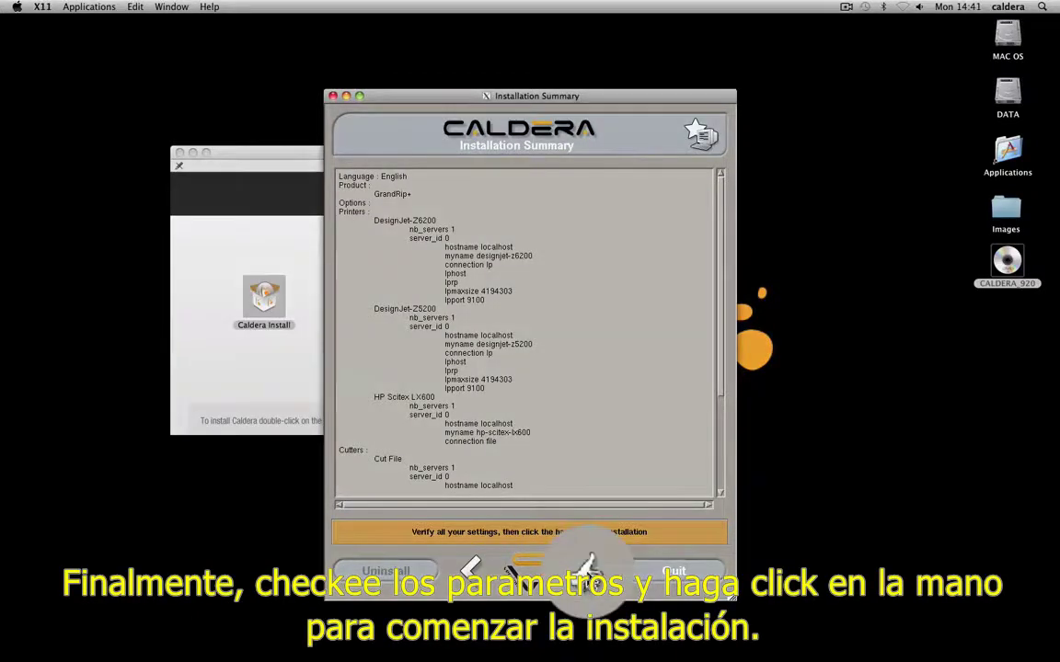
# Start the installation, then acknowledge the Calserver warning and the Installation completed notice
pyautogui.click(579, 569)
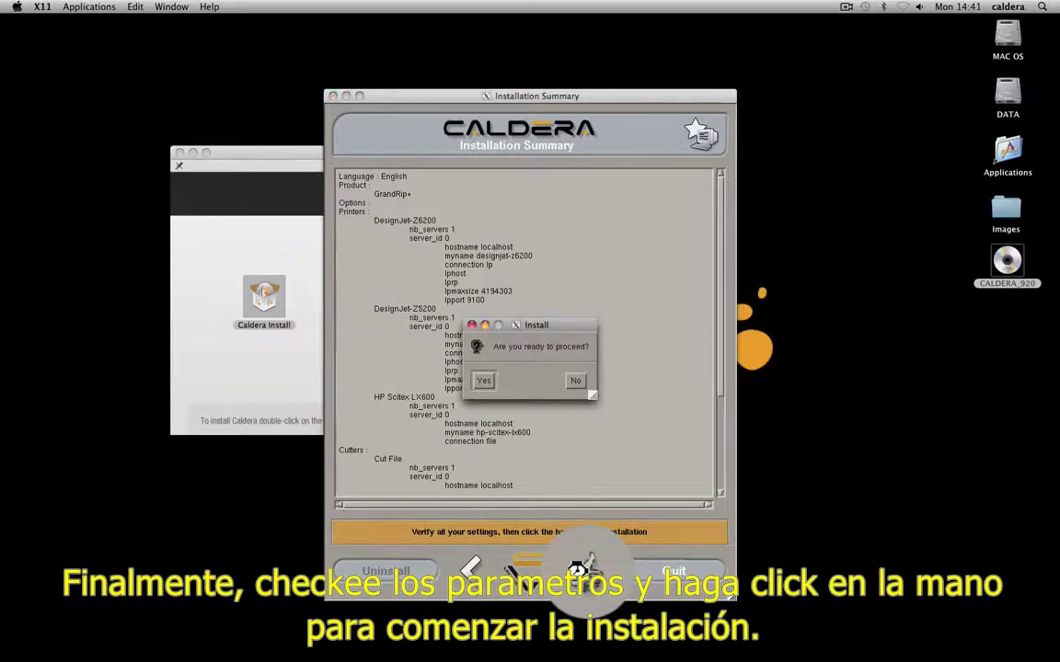
pyautogui.click(441, 410)
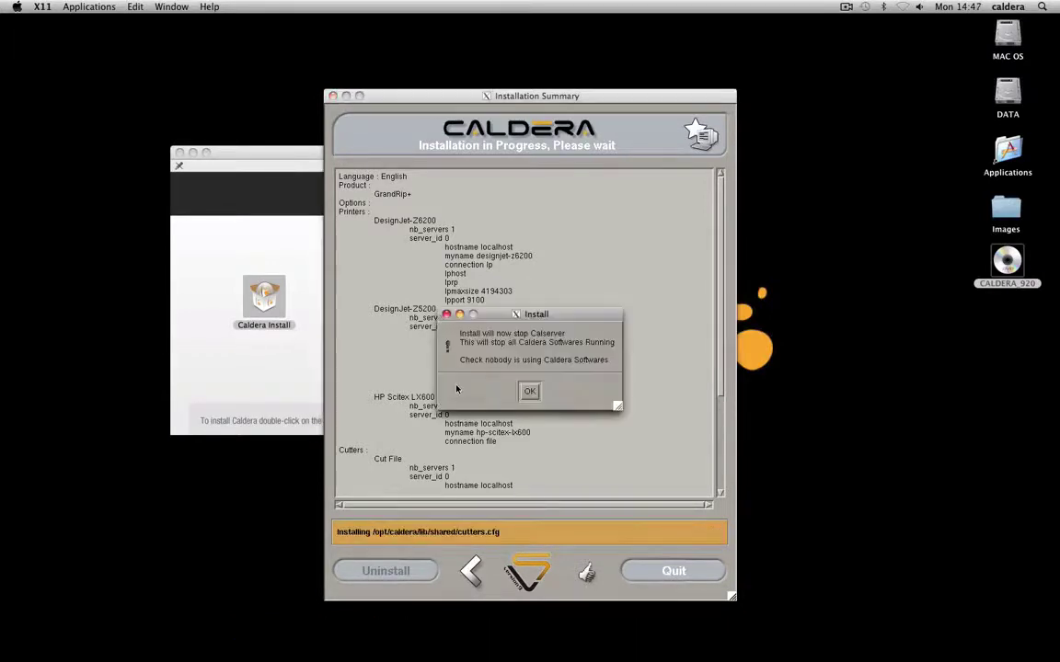
pyautogui.click(531, 392)
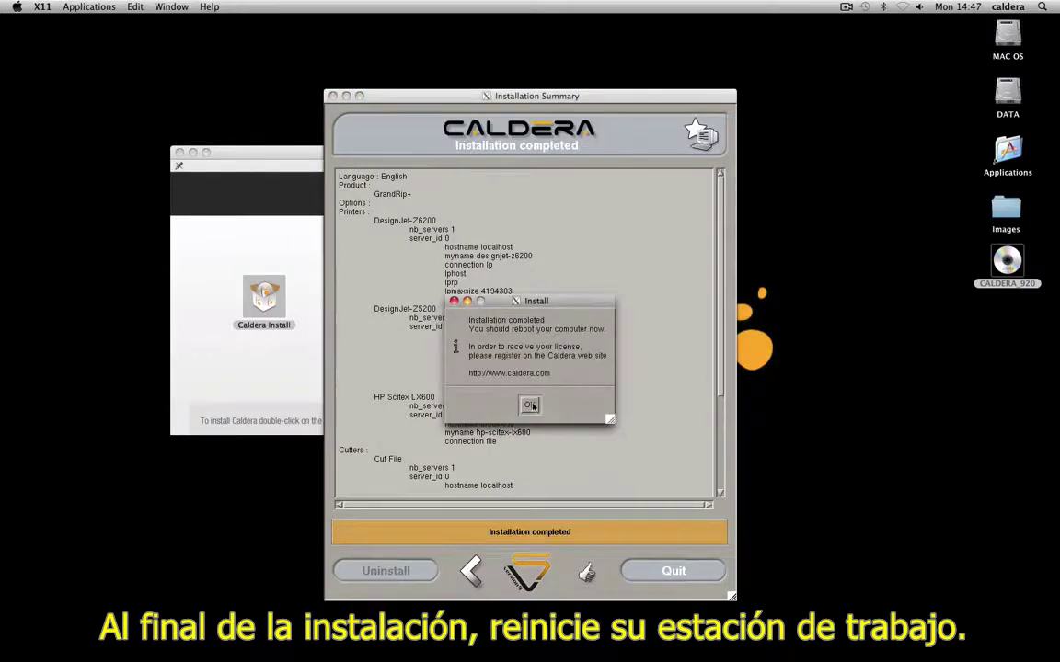
pyautogui.click(530, 406)
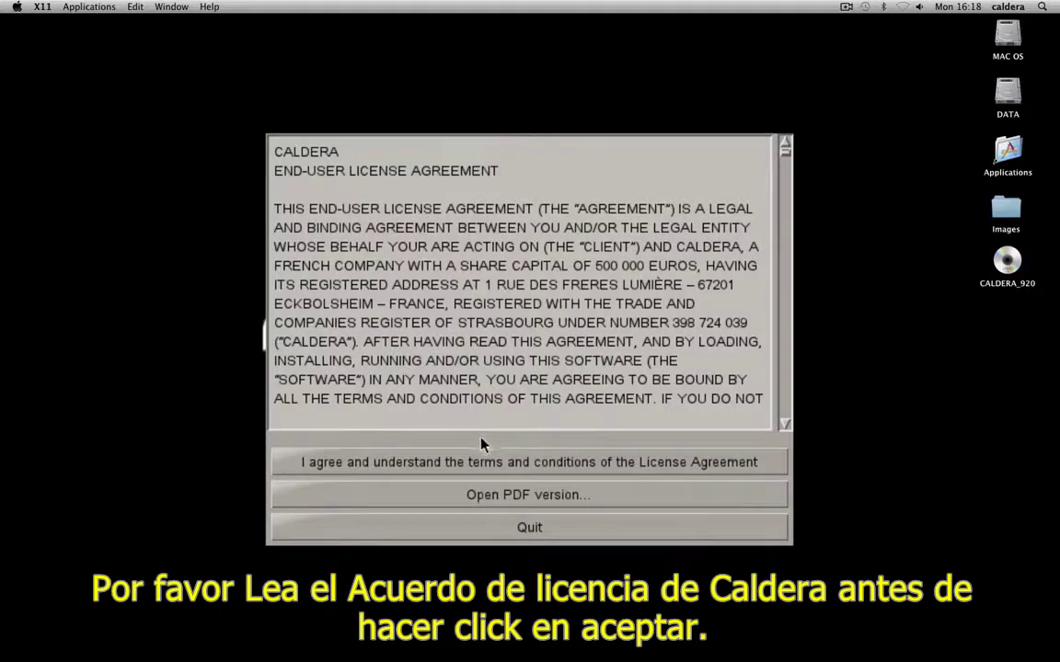
# Agree to the terms and conditions of the Caldera License Agreement
pyautogui.click(578, 472)
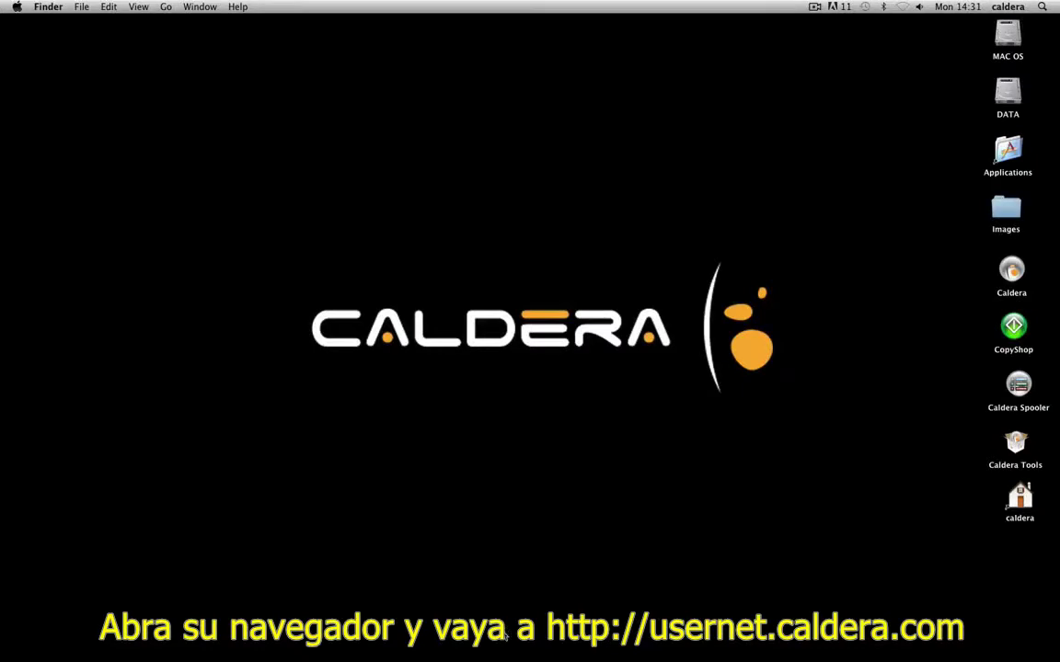
# Launch Chrome and open the Usernet registration form from caldera.com
pyautogui.moveTo(504, 630)
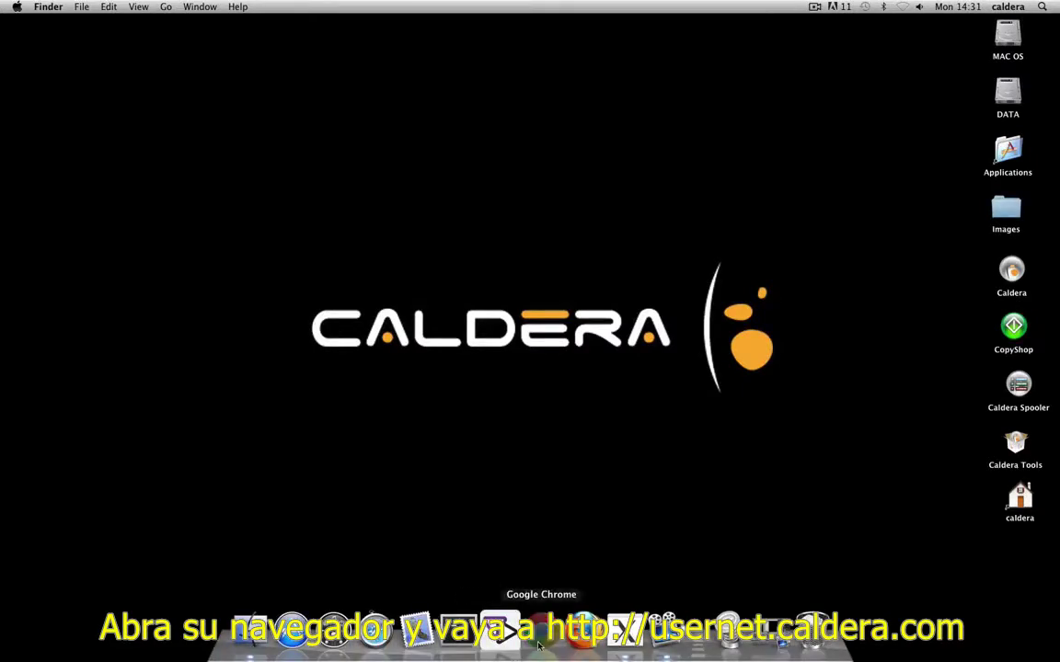
pyautogui.click(539, 629)
pyautogui.scroll(-5, 529, 437)
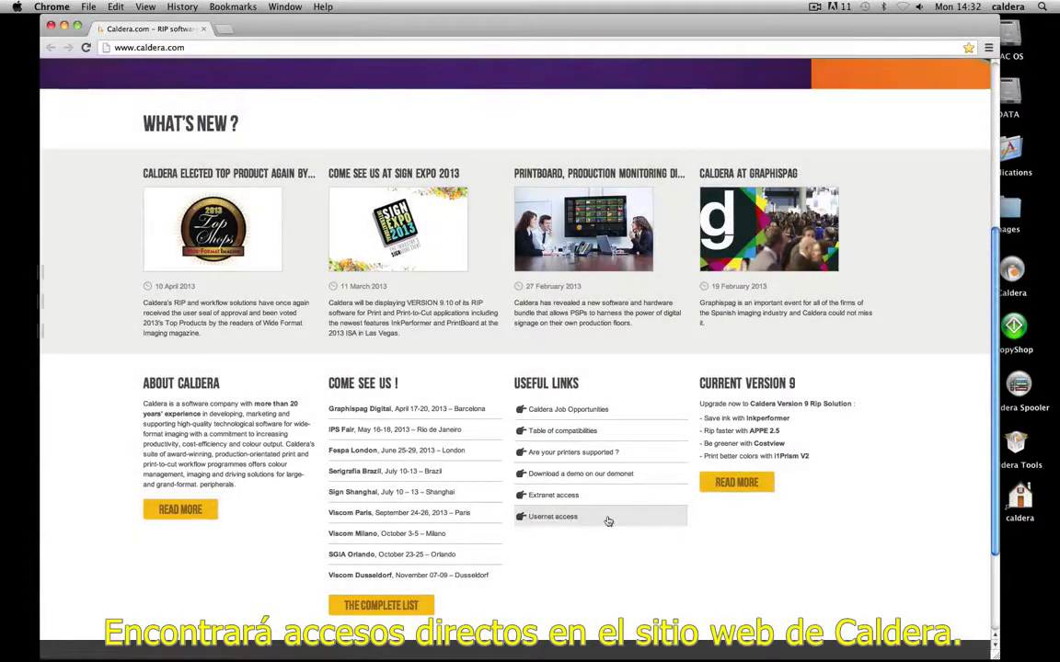
pyautogui.click(607, 517)
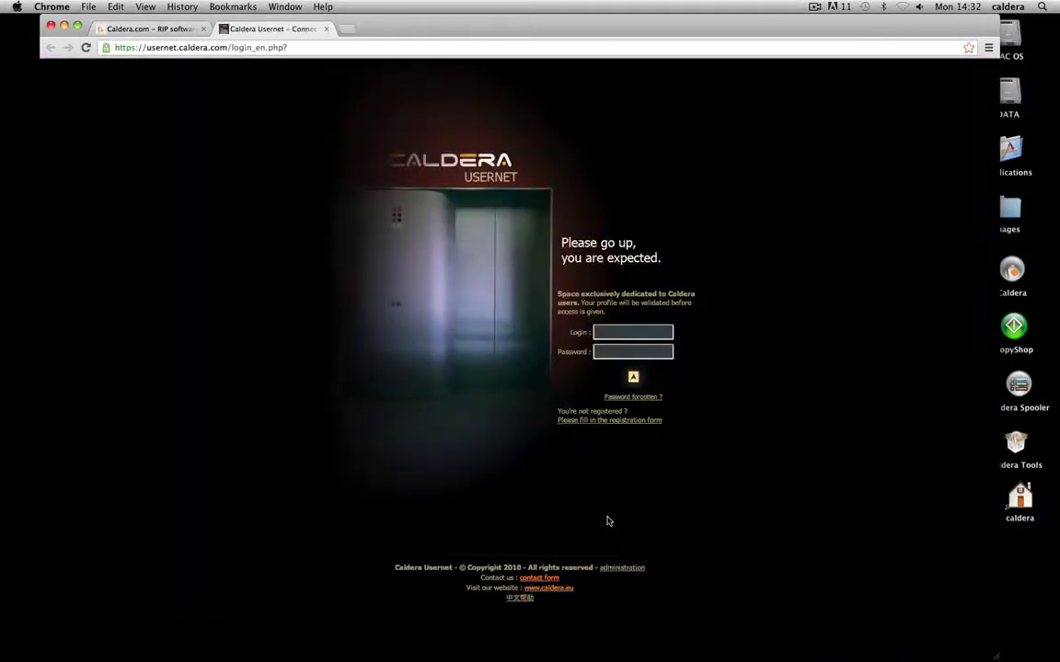
pyautogui.click(598, 422)
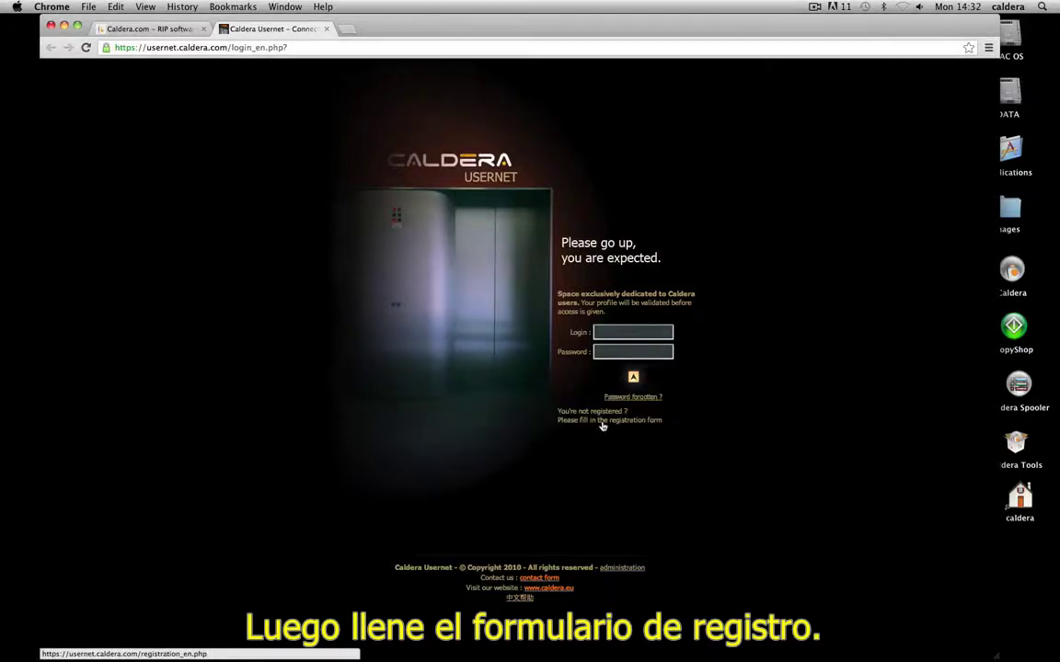
# Enter the user's last and first name, e-mail, phone, street address and postcode
pyautogui.press('Tab')
pyautogui.press('Tab')
pyautogui.press('Tab')
pyautogui.press('Tab')
pyautogui.press('Tab')
pyautogui.press('Tab')
pyautogui.press('Tab')
pyautogui.press('Tab')
# Fill in the town, country France, position Tech, department Support/Technical and language English
pyautogui.write('Strasbourg Cedex')
pyautogui.click(589, 331)
pyautogui.click(552, 411)
pyautogui.write('Tech')
pyautogui.press('Tab')
pyautogui.press('c')
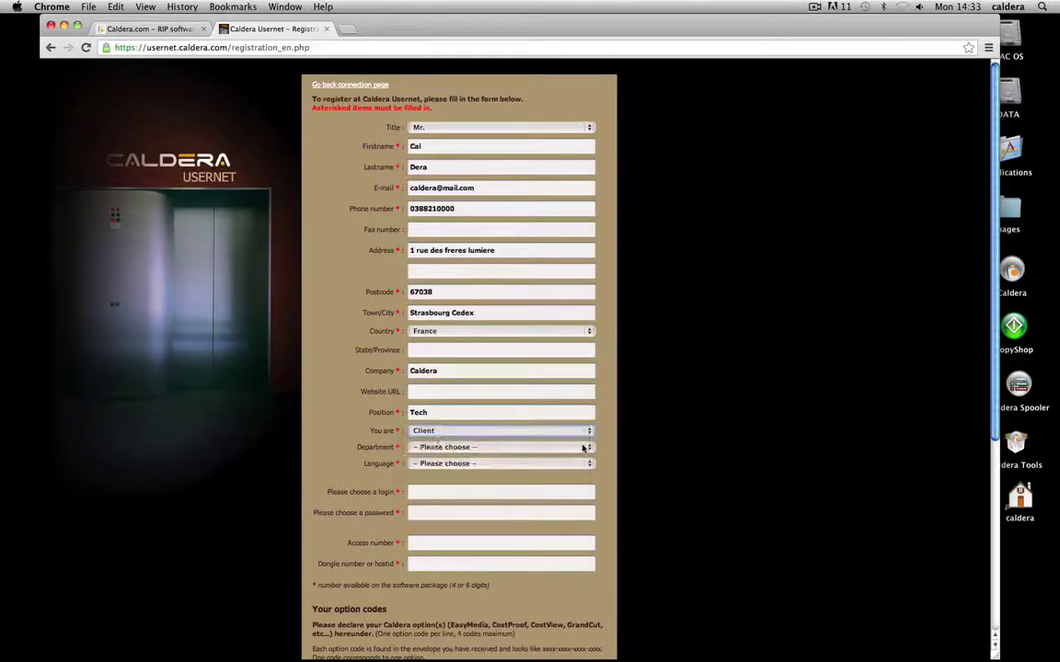
# Set user type Client and enter the login, password, access number and dongle number
pyautogui.press('Tab')
pyautogui.press('s')
pyautogui.press('Tab')
pyautogui.press('e')
pyautogui.scroll(-1, 468, 456)
pyautogui.click(469, 458)
pyautogui.write('cal-dera')
pyautogui.press('Tab')
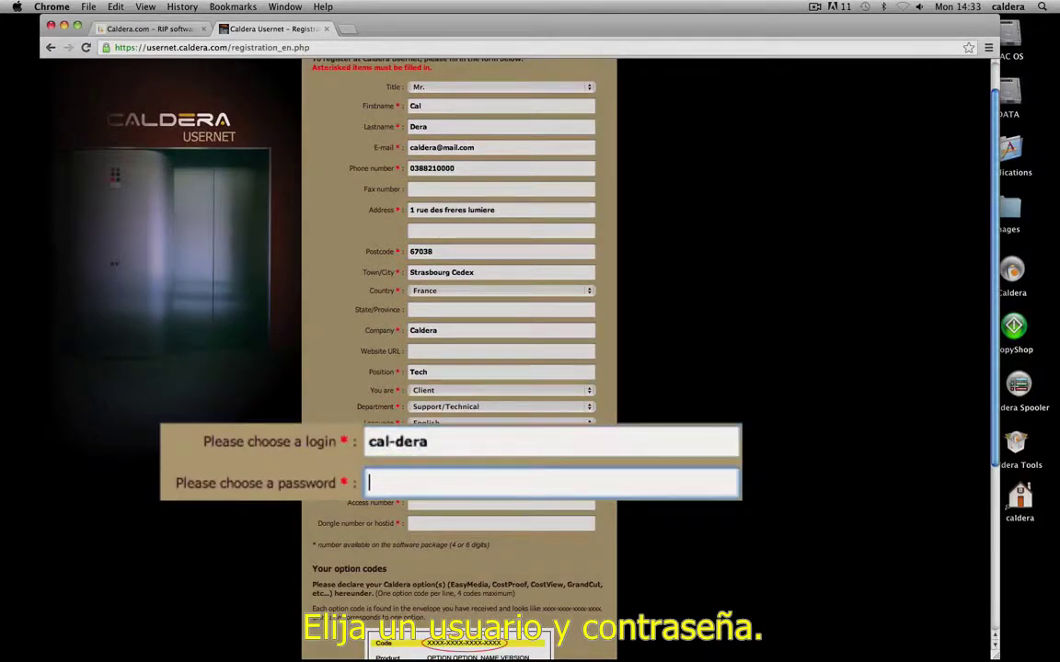
pyautogui.write('********')
pyautogui.press('Tab')
pyautogui.write('00000')
pyautogui.press('Tab')
pyautogui.write('6941')
# Submit the registration and download the product licence key file
pyautogui.scroll(-5, 992, 485)
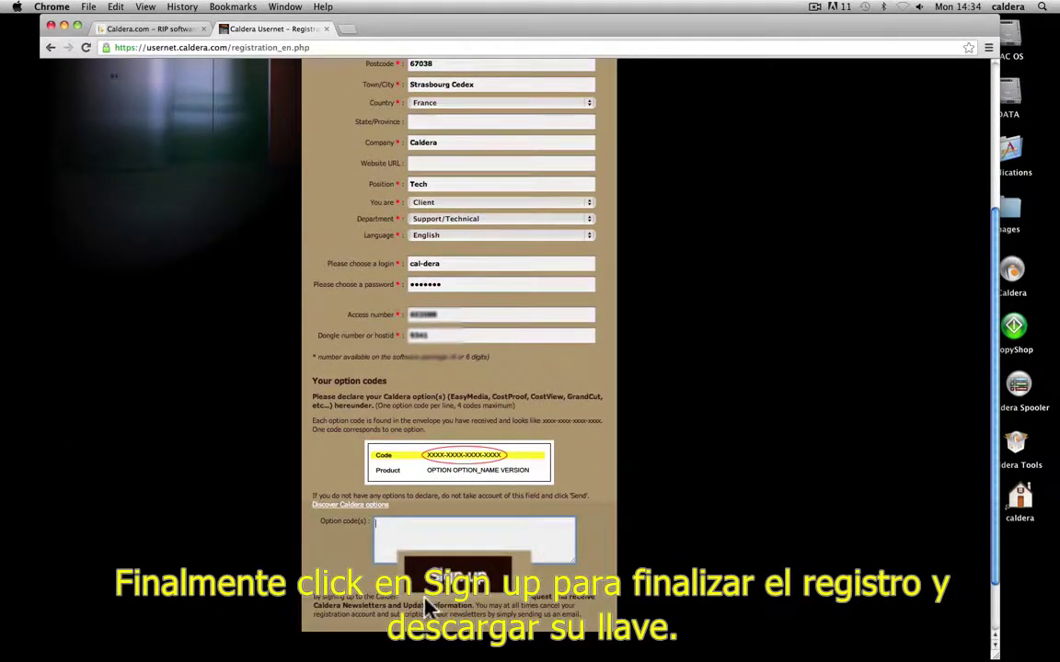
pyautogui.click(451, 578)
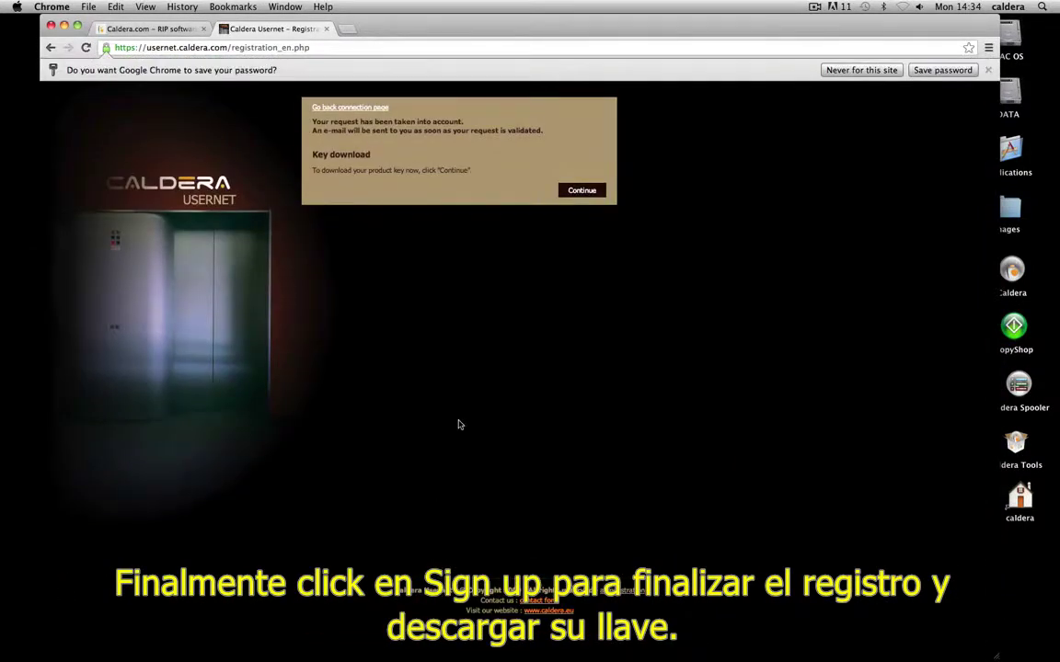
pyautogui.click(581, 192)
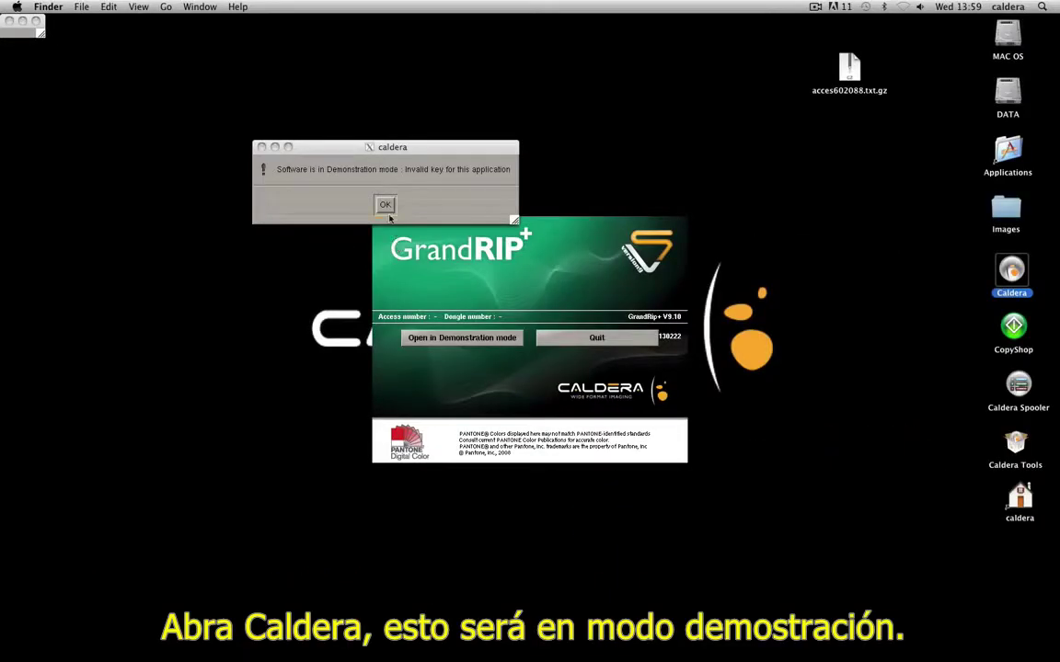
# Dismiss the demo alert, run GrandRIP+ in demonstration mode, and show the Settings tools
pyautogui.click(386, 206)
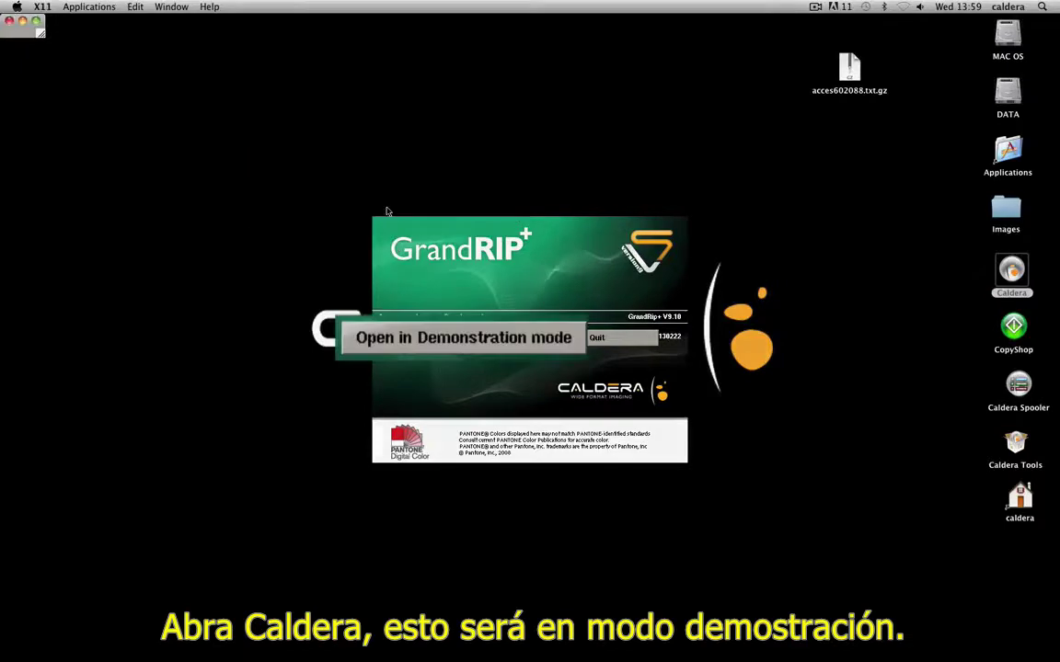
pyautogui.click(467, 338)
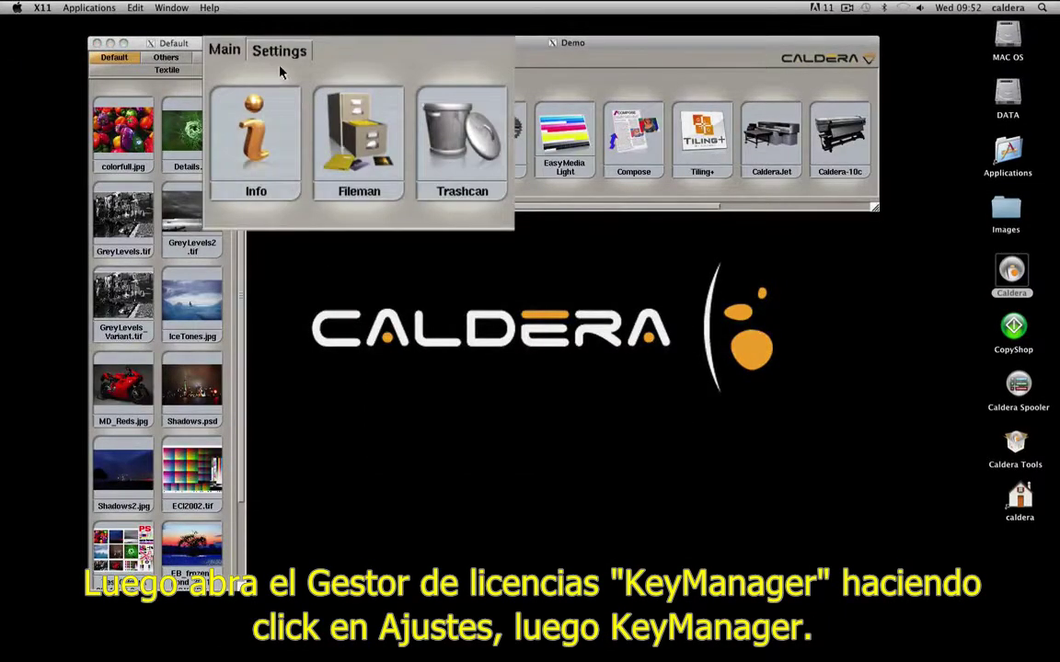
pyautogui.click(282, 57)
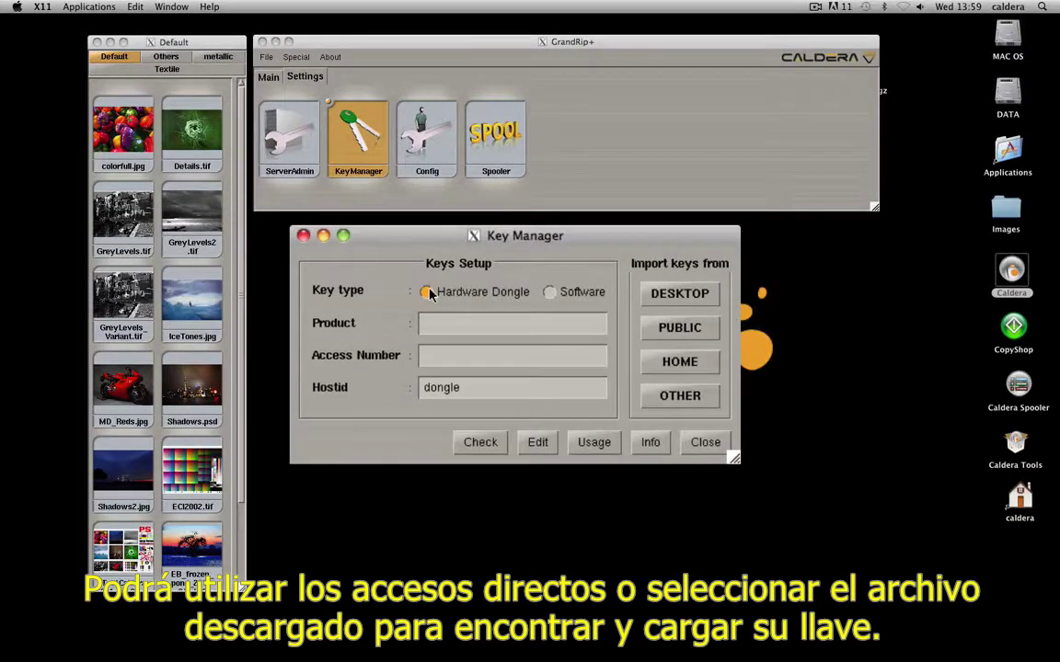
# Load the acces .txt.gz key file from the Desktop into Key Manager
pyautogui.click(681, 395)
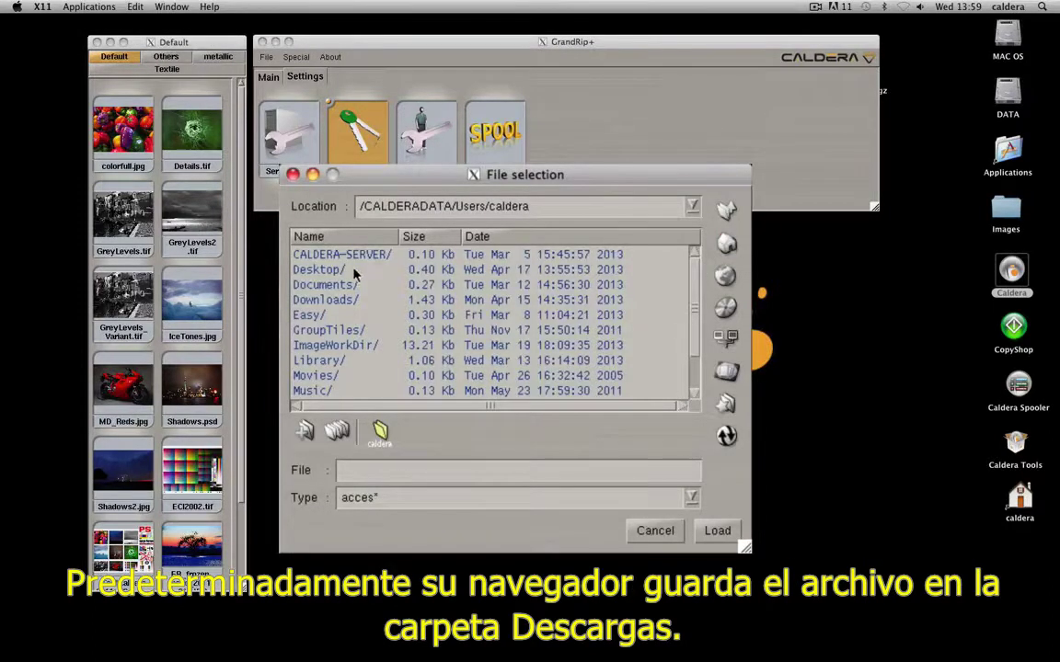
pyautogui.doubleClick(320, 269)
pyautogui.click(358, 331)
pyautogui.click(718, 530)
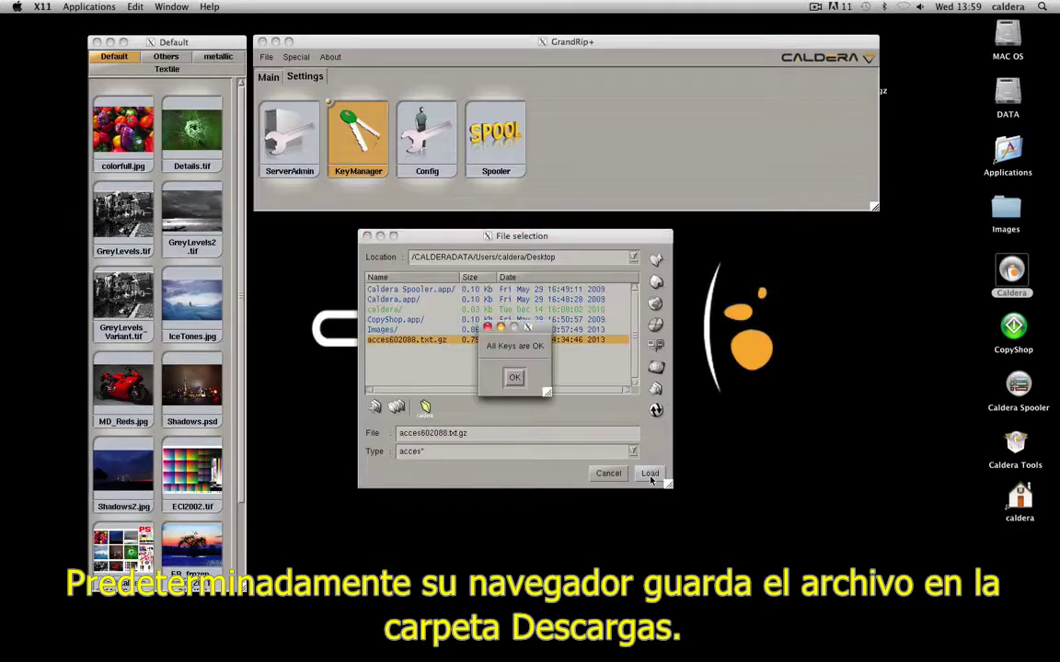
pyautogui.click(514, 379)
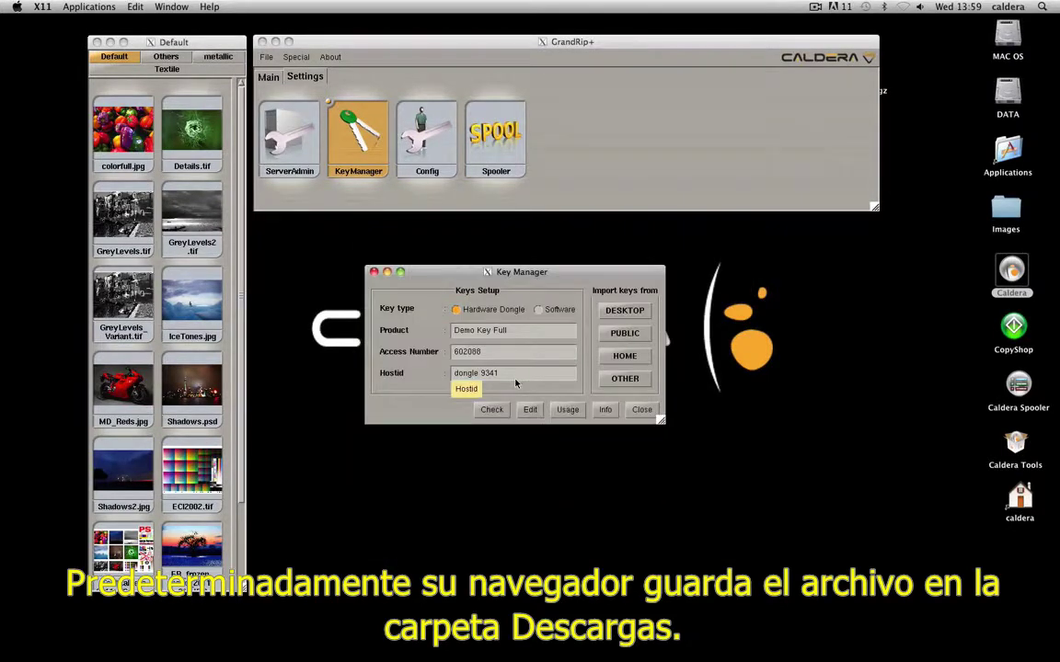
# Close Key Manager, save the licences with the admin password, and restart the key server
pyautogui.click(641, 411)
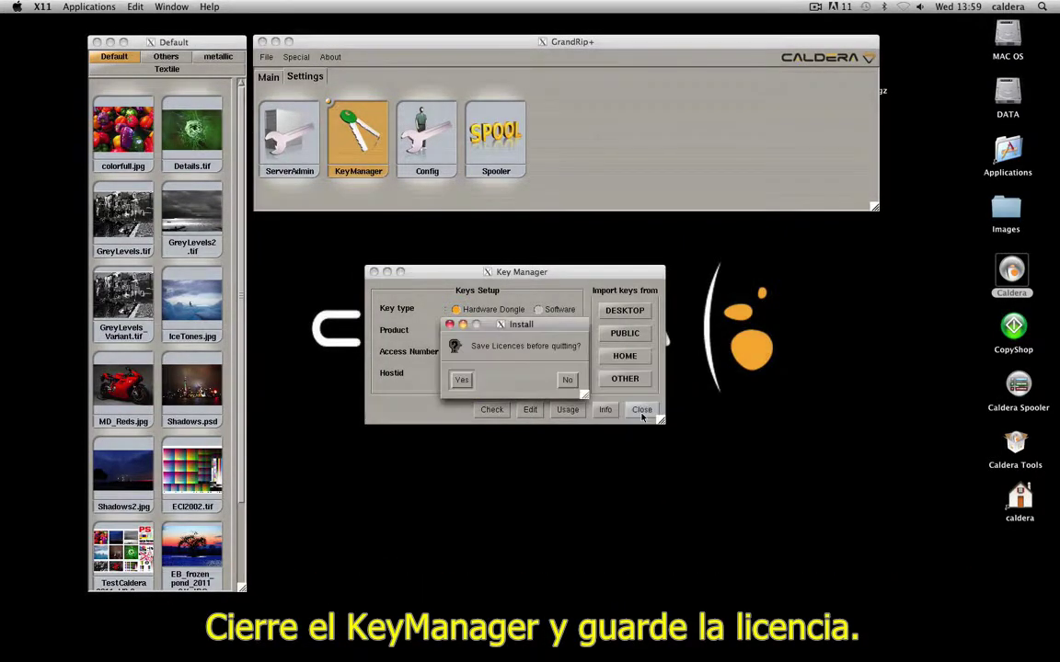
pyautogui.click(463, 384)
pyautogui.click(351, 429)
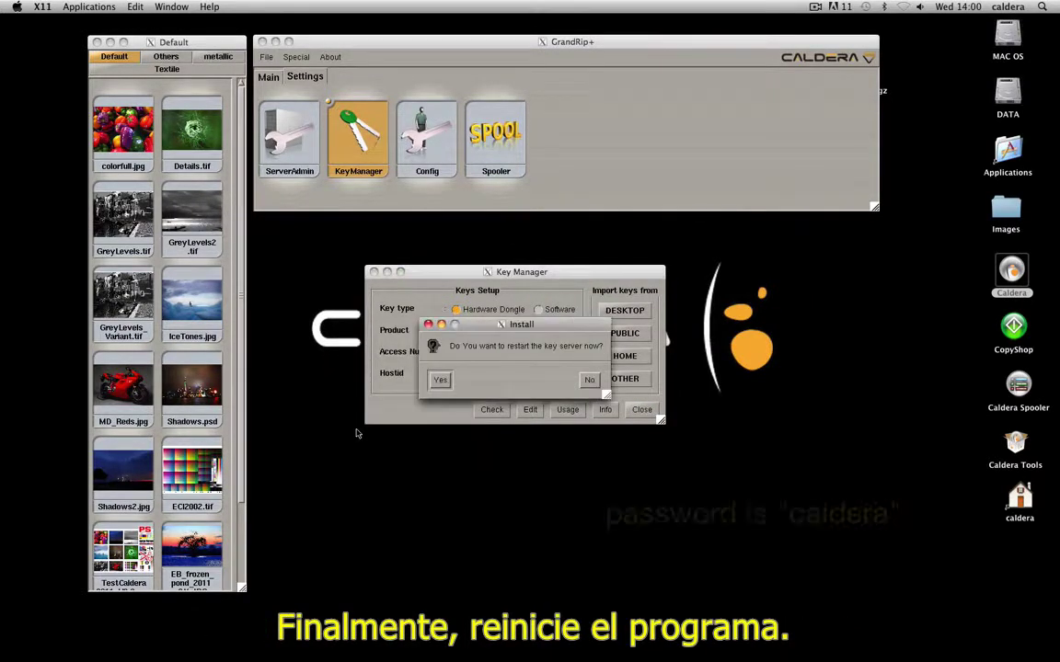
pyautogui.click(440, 380)
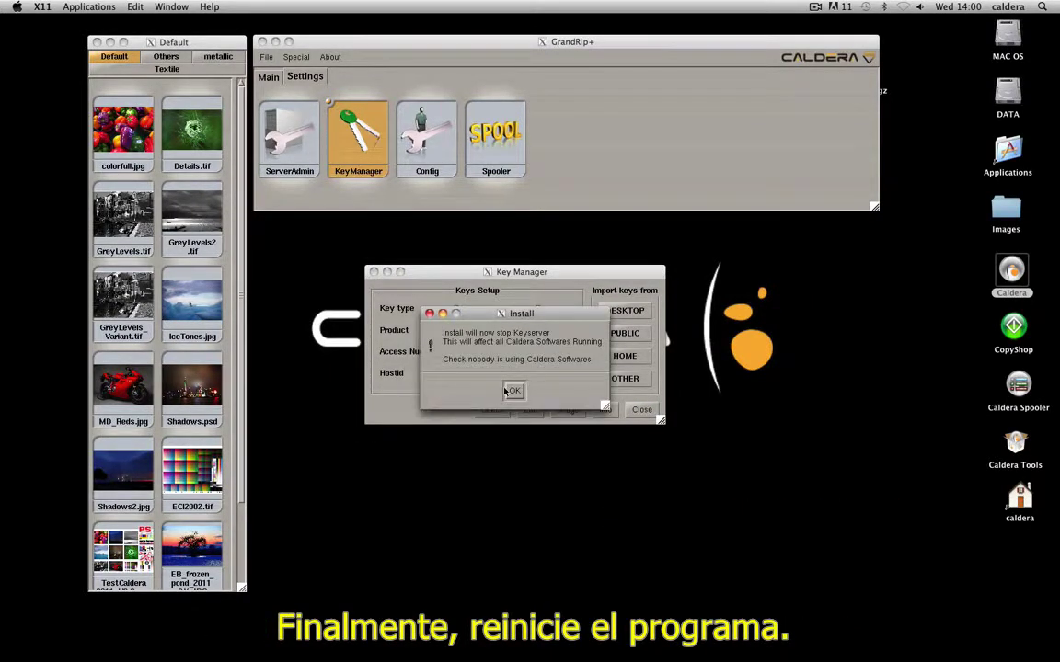